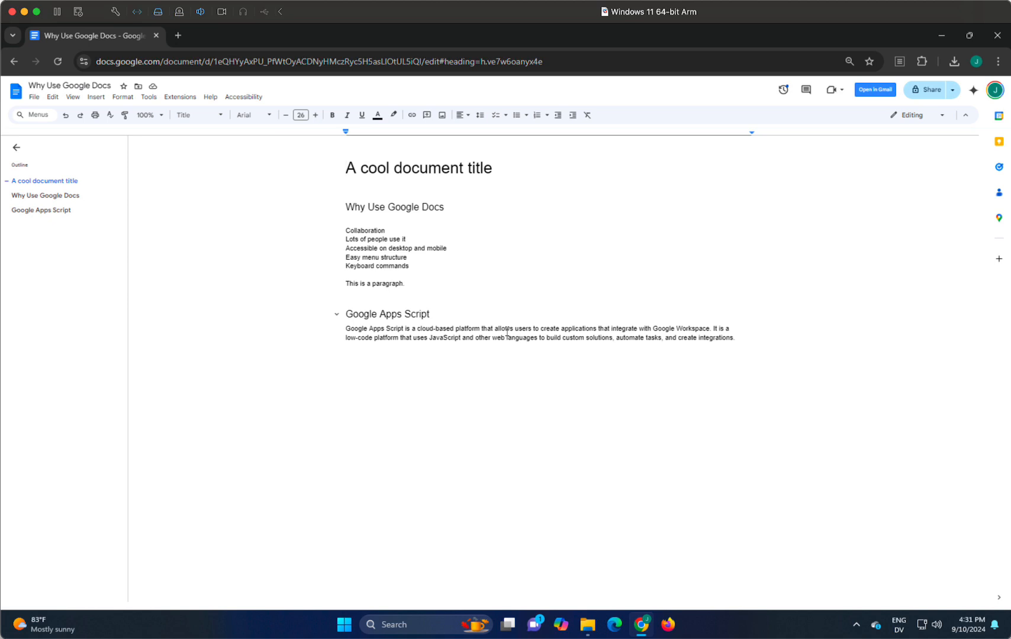
Read through the document's opening lines from the title to the "Collaboration" line
{"action": "key", "text": "Down"}
{"action": "key", "text": "Down"}
{"action": "key", "text": "Down"}
{"action": "key", "text": "Down"}
{"action": "key", "text": "Down"}
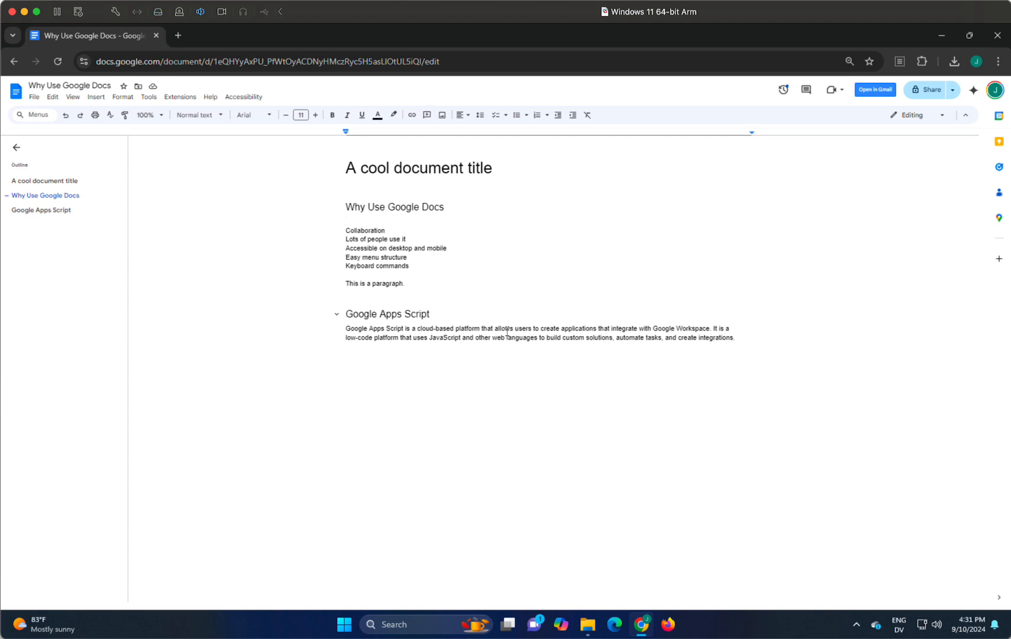
{"action": "key", "text": "Up"}
{"action": "key", "text": "Up"}
{"action": "key", "text": "Down"}
Format the "Collaboration" line as a list item using the checkbox-style bulleted list preset
{"action": "key", "text": "alt+o"}
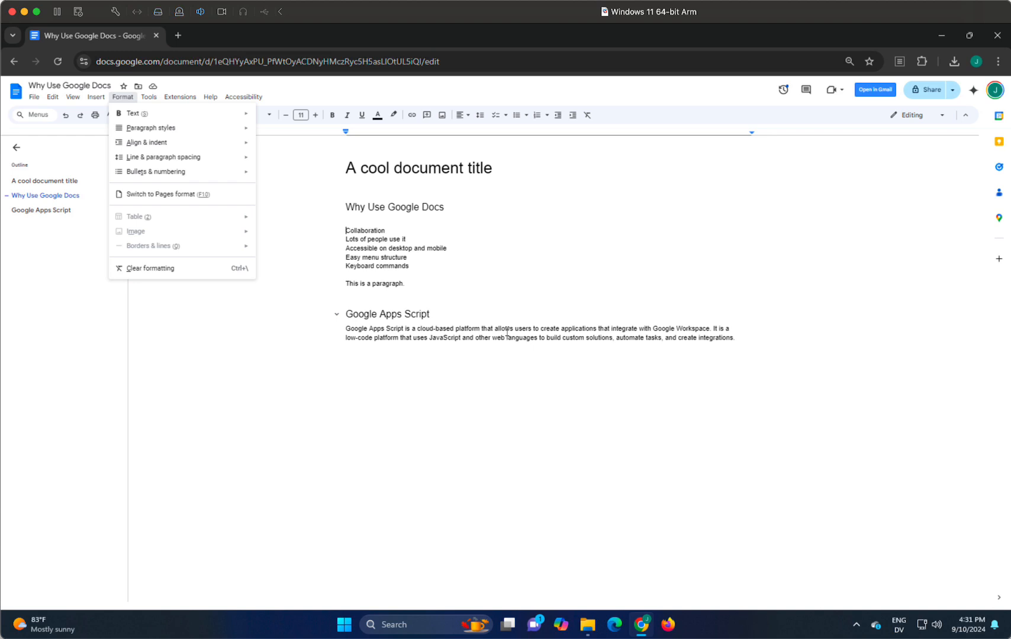
{"action": "key", "text": "Down"}
{"action": "key", "text": "Down"}
{"action": "key", "text": "Down"}
{"action": "key", "text": "Down"}
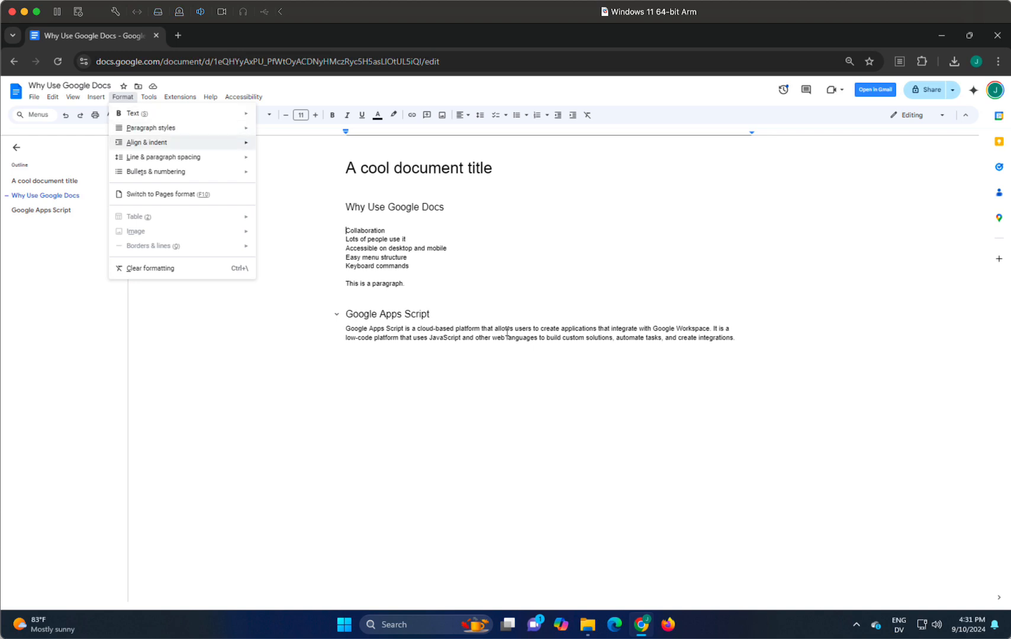
{"action": "key", "text": "Down"}
{"action": "key", "text": "Down"}
{"action": "key", "text": "Up"}
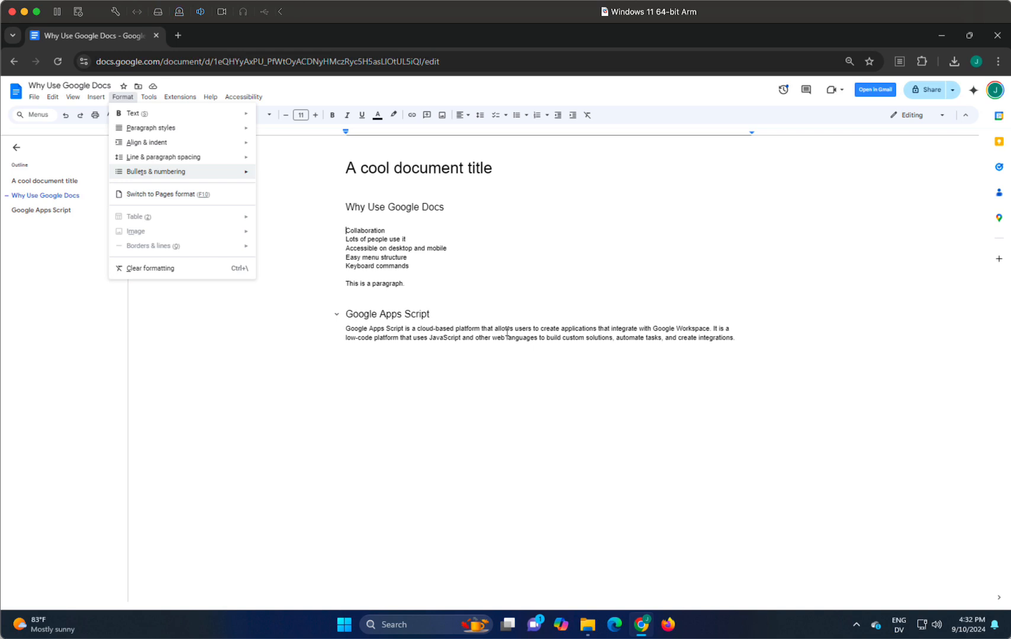
{"action": "key", "text": "Right"}
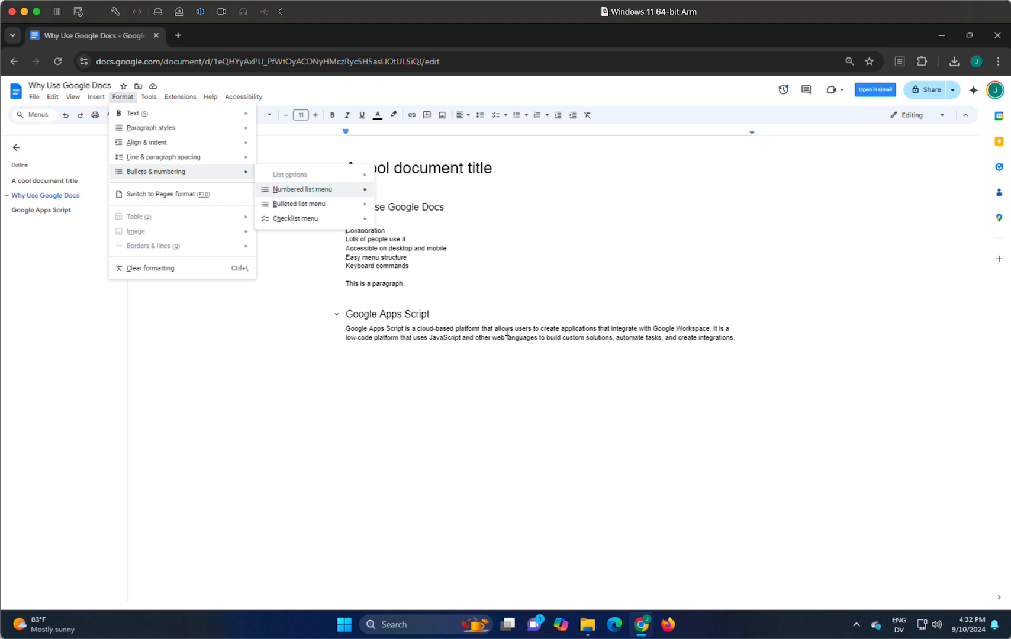
{"action": "key", "text": "Down"}
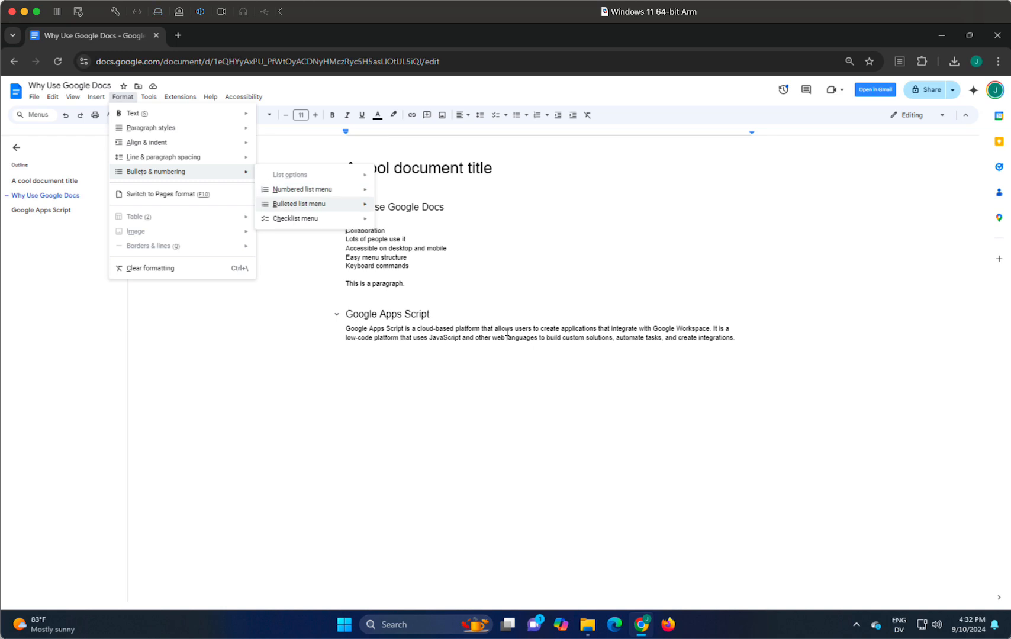
{"action": "key", "text": "Down"}
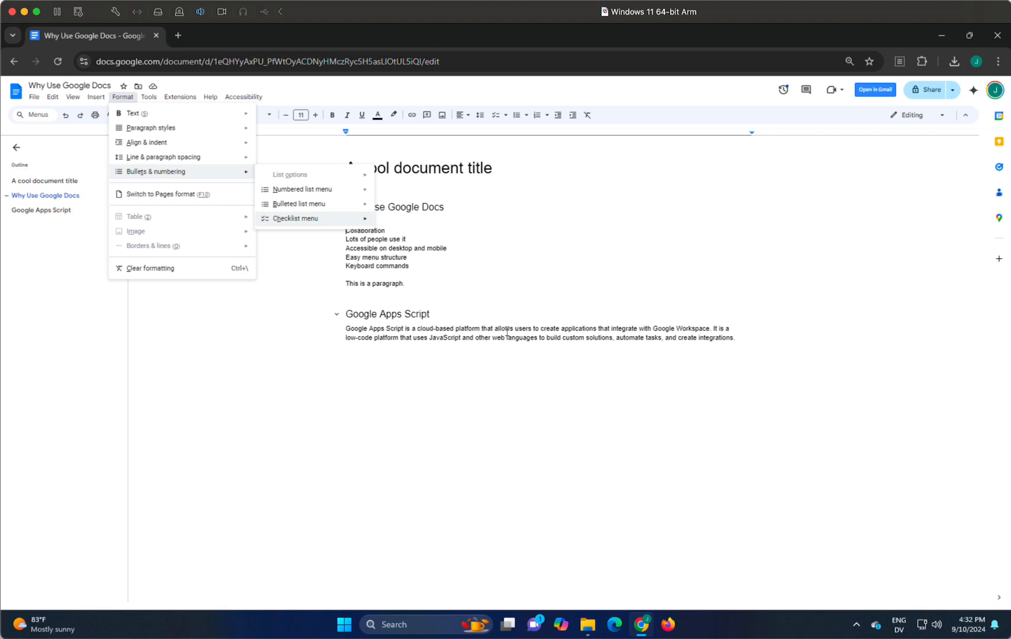
{"action": "key", "text": "Up"}
{"action": "key", "text": "Up"}
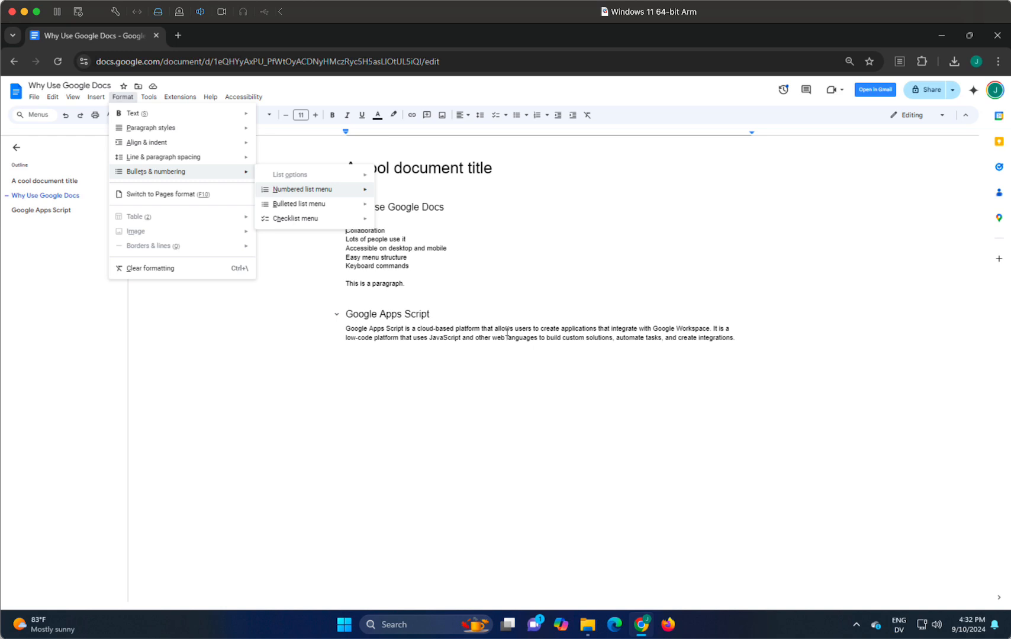
{"action": "key", "text": "Down"}
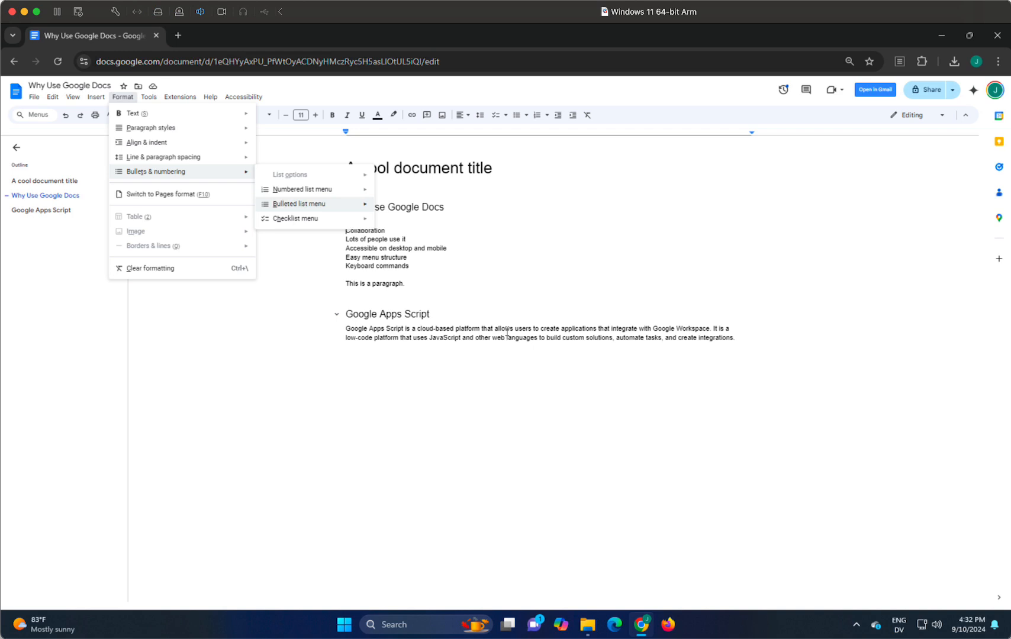
{"action": "key", "text": "Right"}
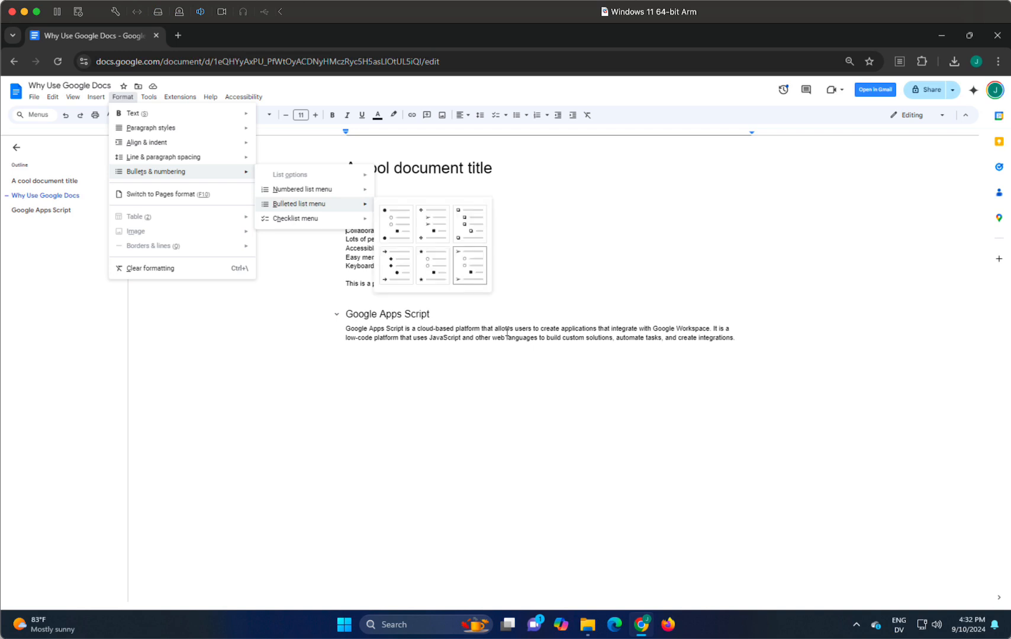
{"action": "key", "text": "Up"}
{"action": "key", "text": "Down"}
{"action": "key", "text": "Up"}
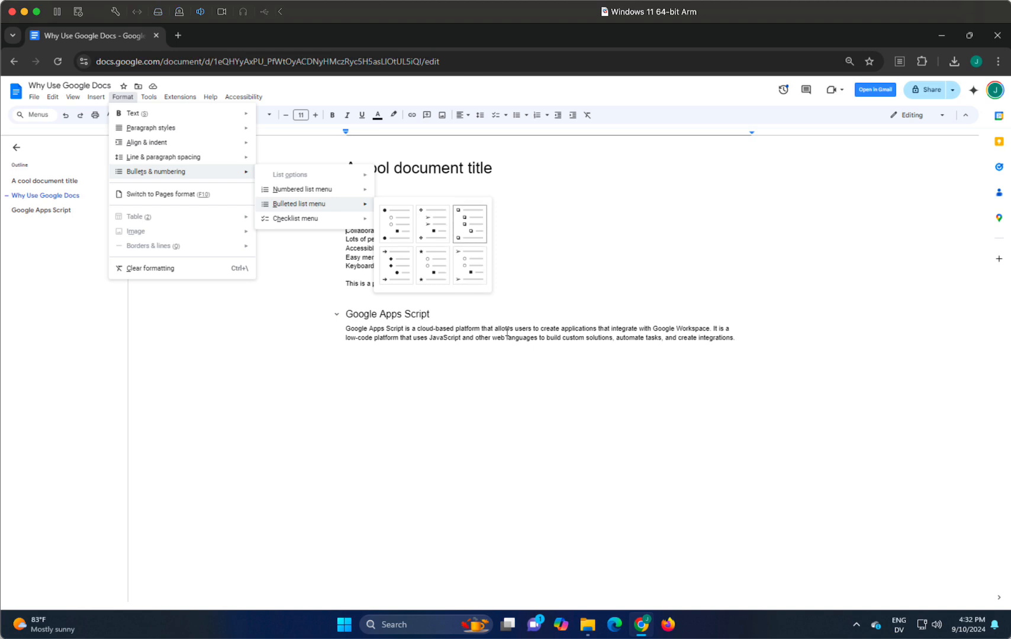
{"action": "key", "text": "Return"}
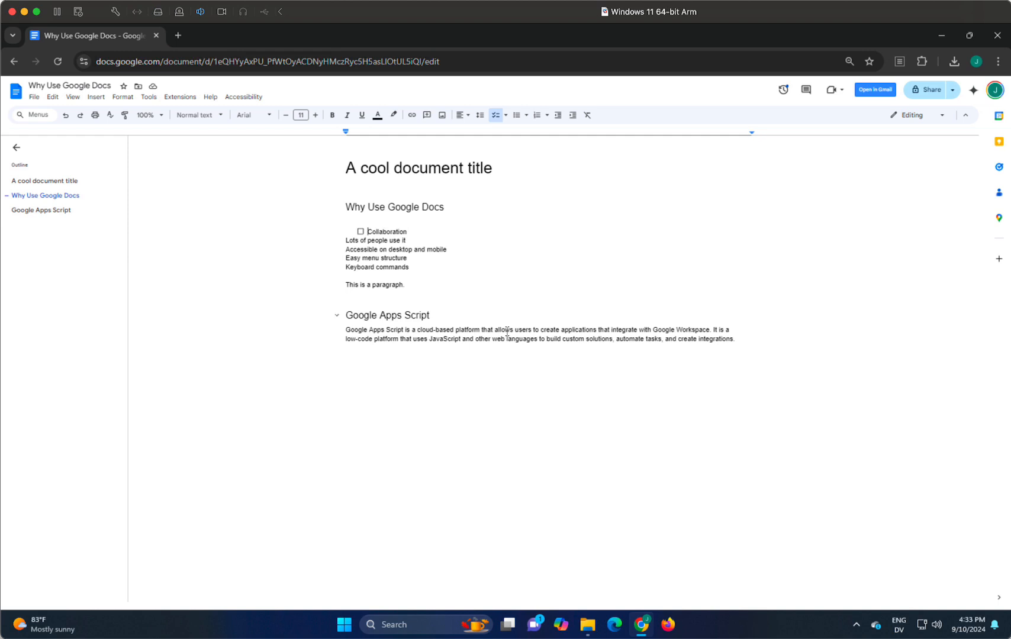
Reload the document page from its current address
{"action": "key", "text": "ctrl+a"}
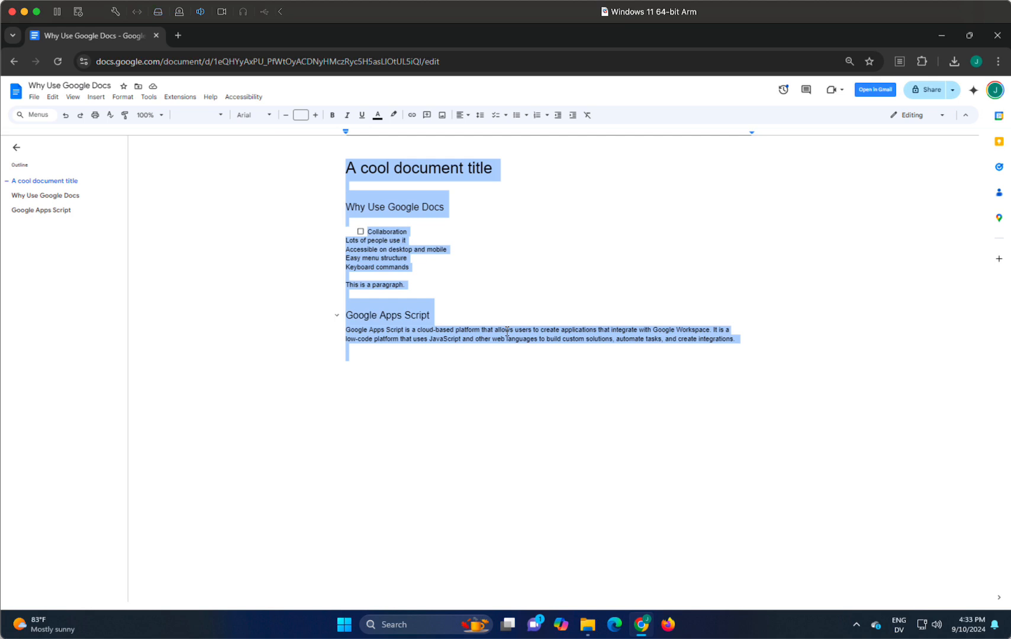
{"action": "key", "text": "ctrl+l"}
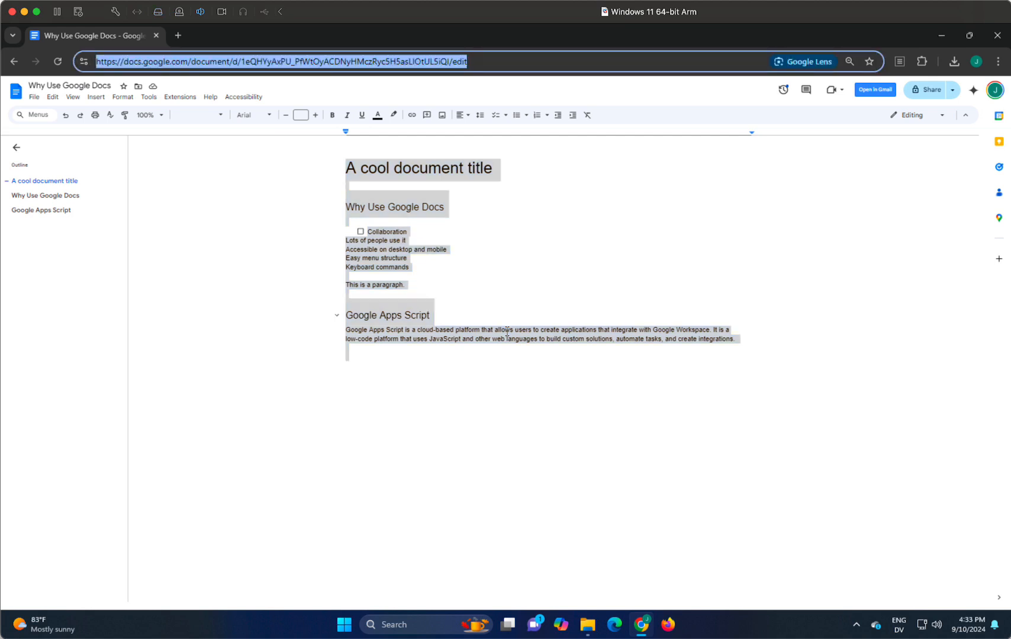
{"action": "key", "text": "Return"}
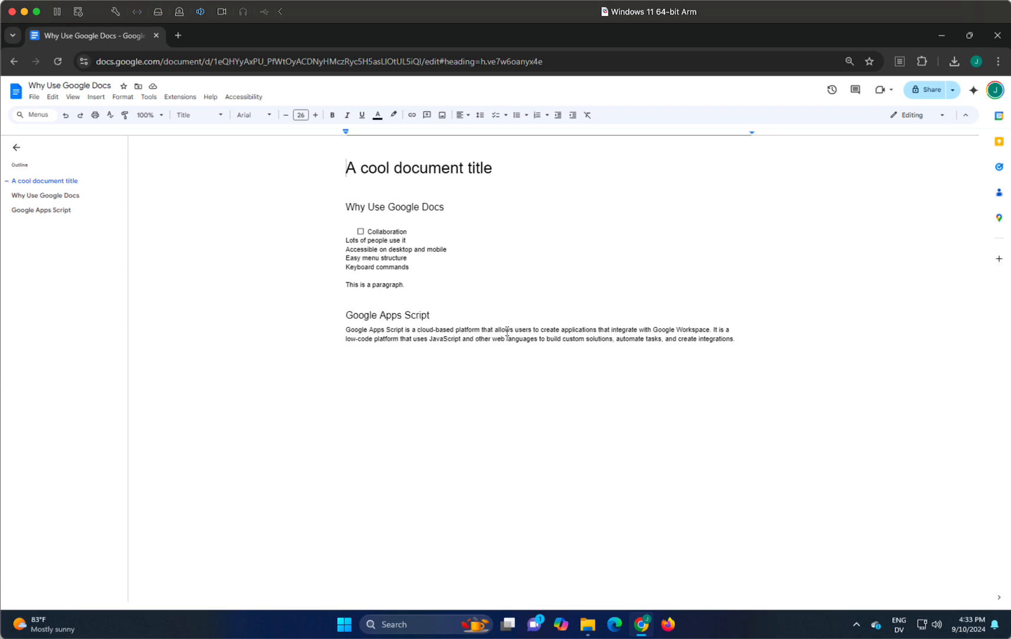
Try numbered, bulleted and checklist formatting on the "Lots of people use it" line, ending with its list formatting removed
{"action": "key", "text": "Down"}
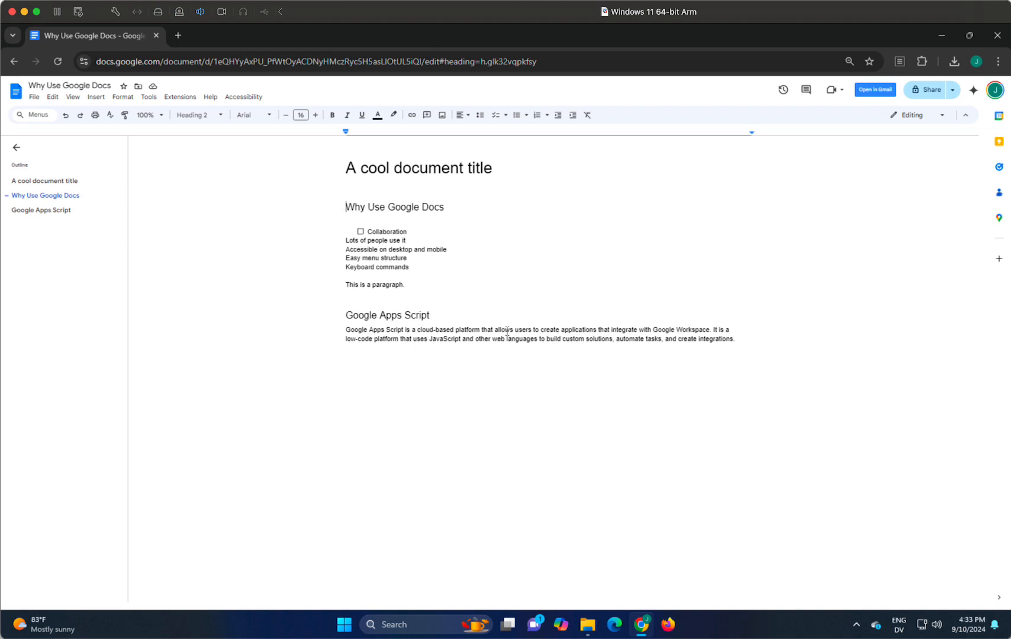
{"action": "key", "text": "Down"}
{"action": "key", "text": "Down"}
{"action": "key", "text": "Down"}
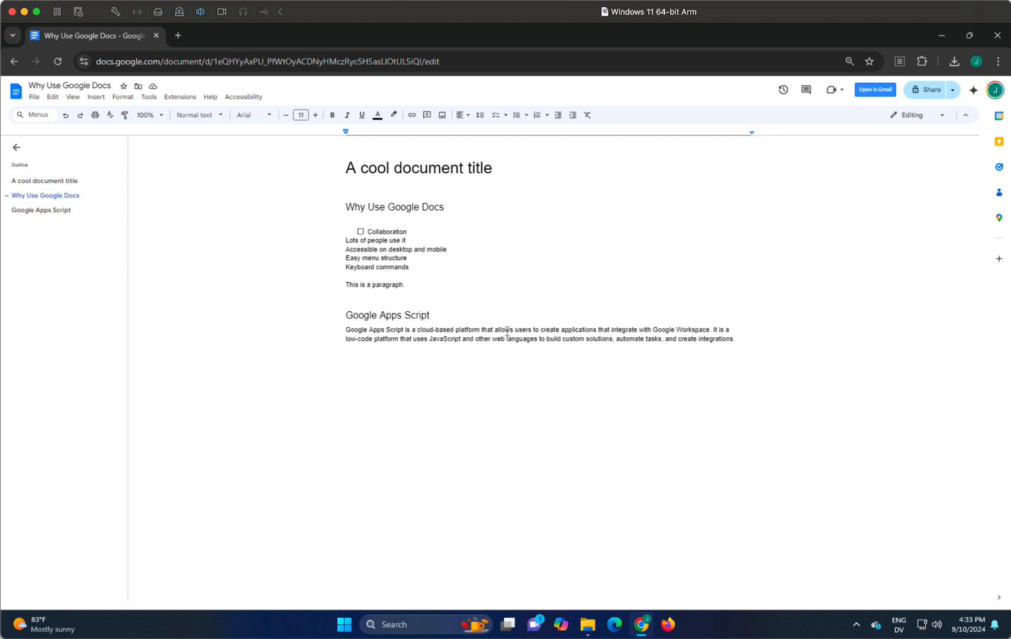
{"action": "key", "text": "ctrl+shift+7"}
{"action": "key", "text": "ctrl+shift+8"}
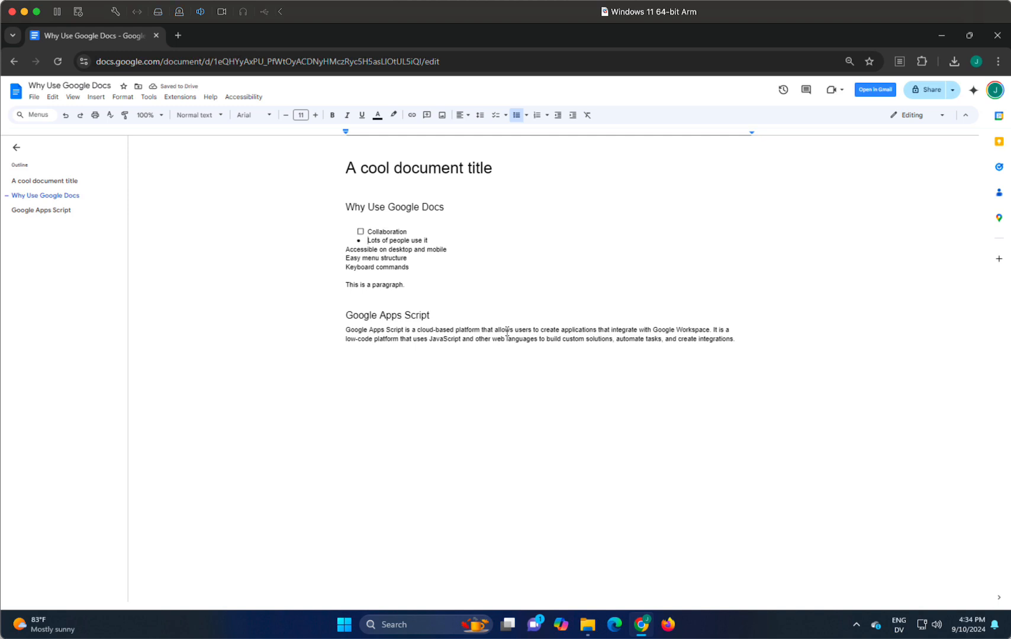
{"action": "key", "text": "ctrl+shift+9"}
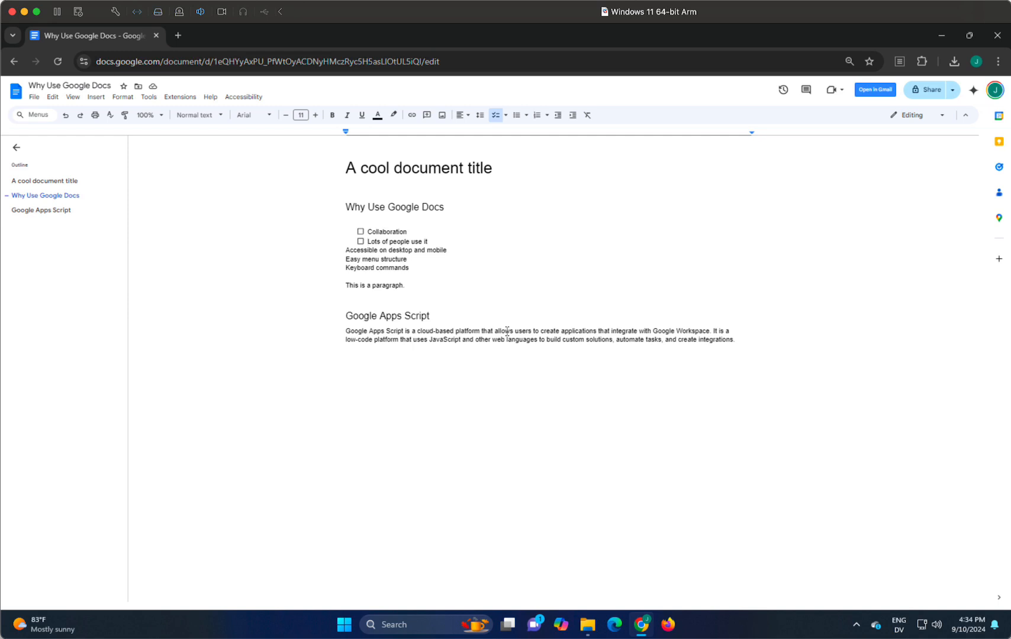
{"action": "key", "text": "ctrl+shift+8"}
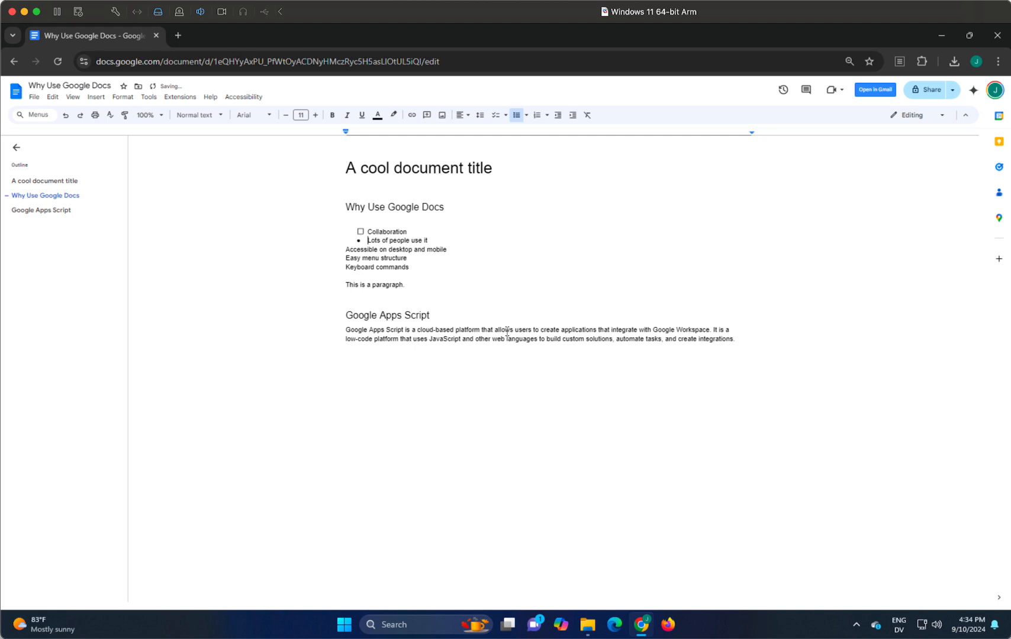
{"action": "key", "text": "ctrl+shift+8"}
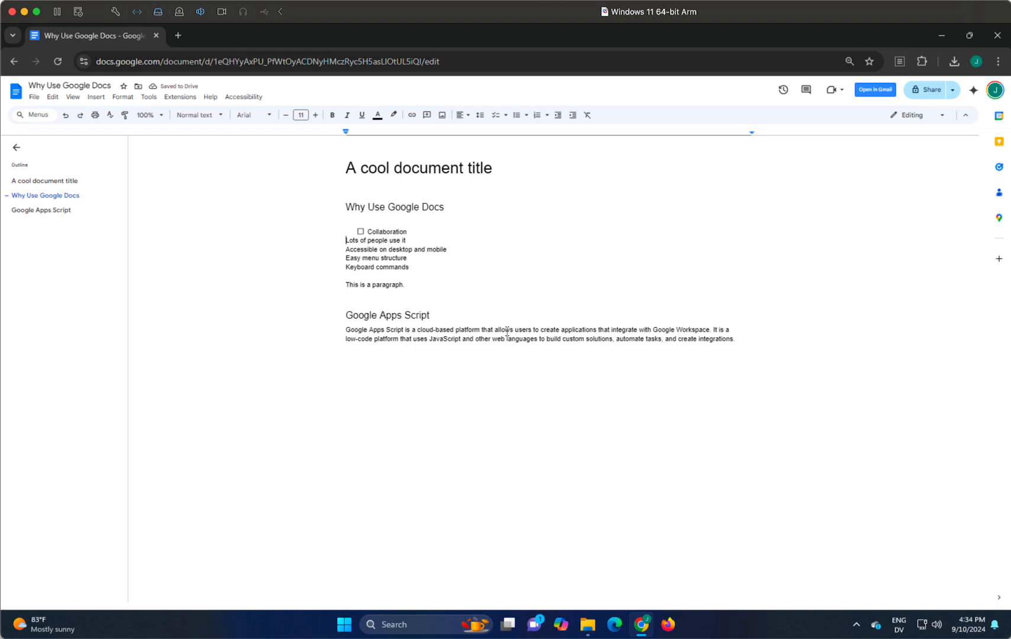
Change the "Collaboration" line from a checklist item to a standard bulleted item
{"action": "key", "text": "Up"}
{"action": "key", "text": "Up"}
{"action": "key", "text": "ctrl+shift+8"}
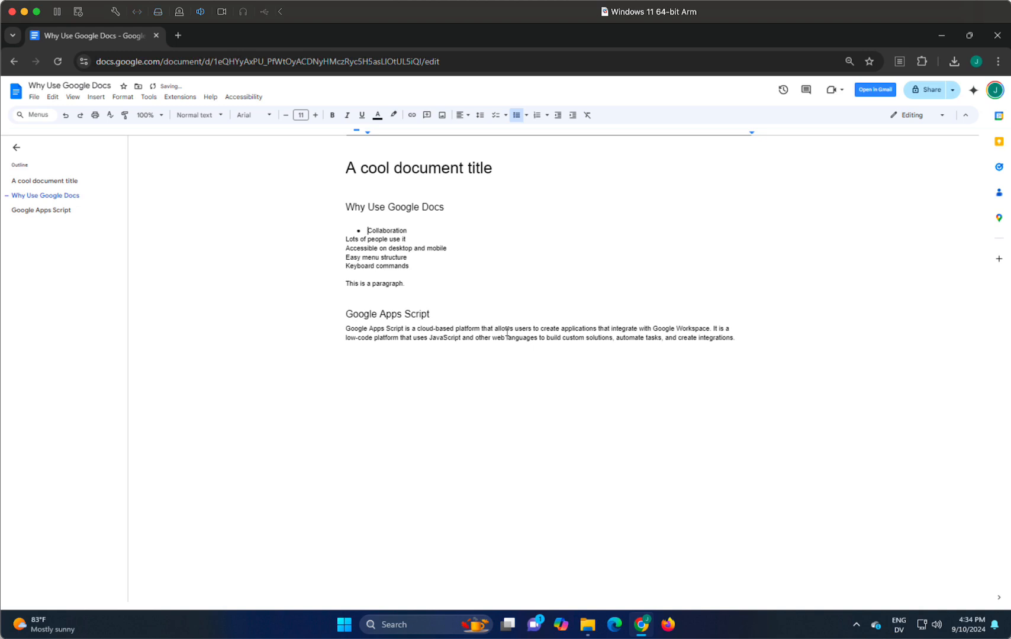
Format all five lines from "Collaboration" to "Keyboard commands" as a bulleted list
{"action": "key", "text": "Up"}
{"action": "key", "text": "Down"}
{"action": "key", "text": "shift+Down"}
{"action": "key", "text": "shift+Down"}
{"action": "key", "text": "shift+Down"}
{"action": "key", "text": "shift+Down"}
{"action": "key", "text": "shift+Down"}
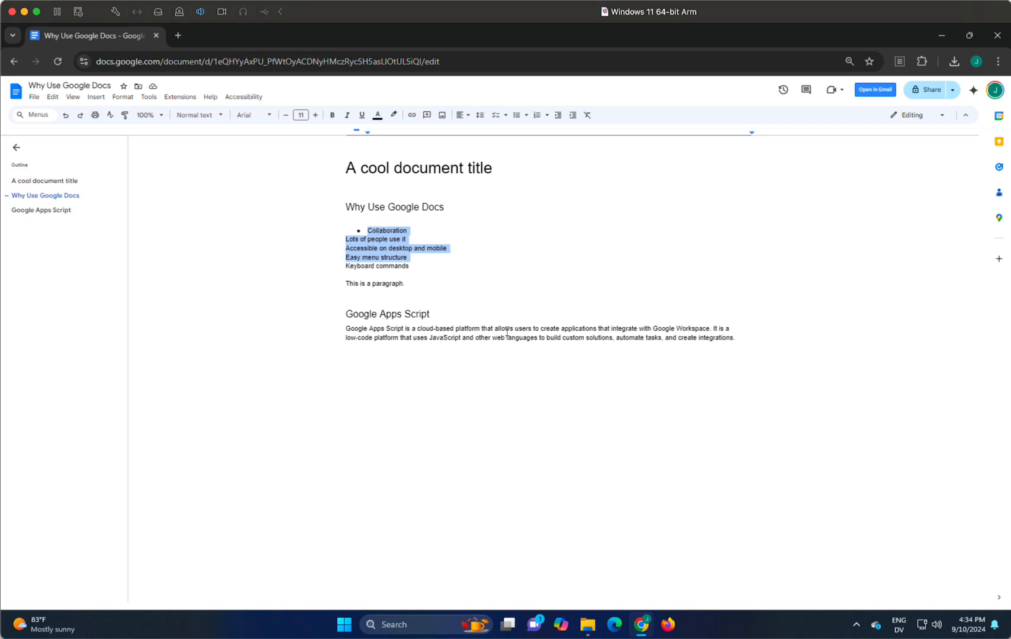
{"action": "key", "text": "shift+Down"}
{"action": "key", "text": "shift+Up"}
{"action": "key", "text": "ctrl+shift+8"}
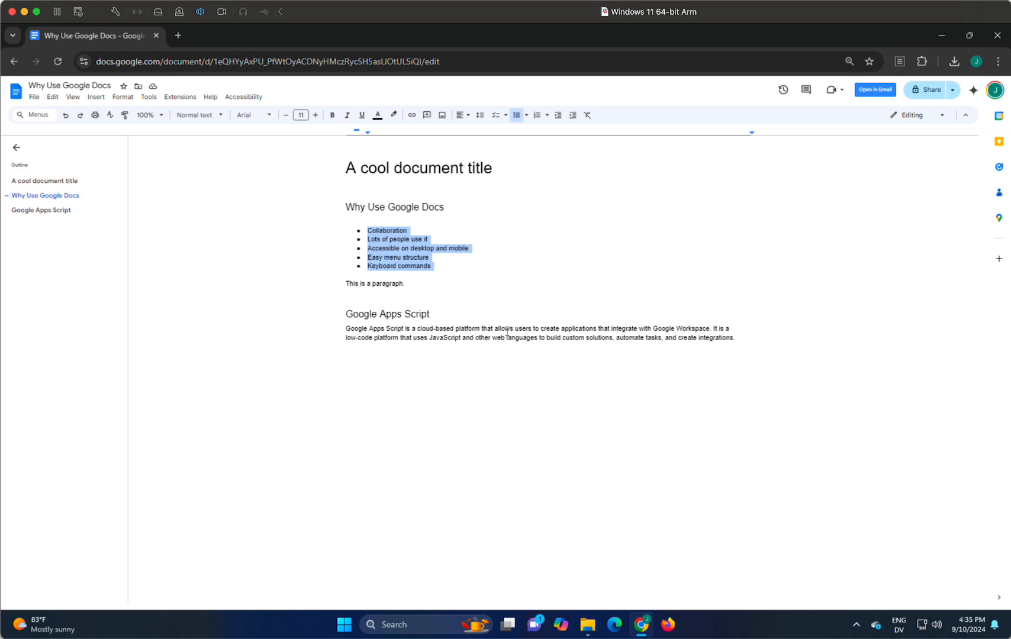
Convert the five-item list under Why Use Google Docs to a numbered list
{"action": "key", "text": "ctrl+shift+7"}
{"action": "key", "text": "Up"}
{"action": "key", "text": "Down"}
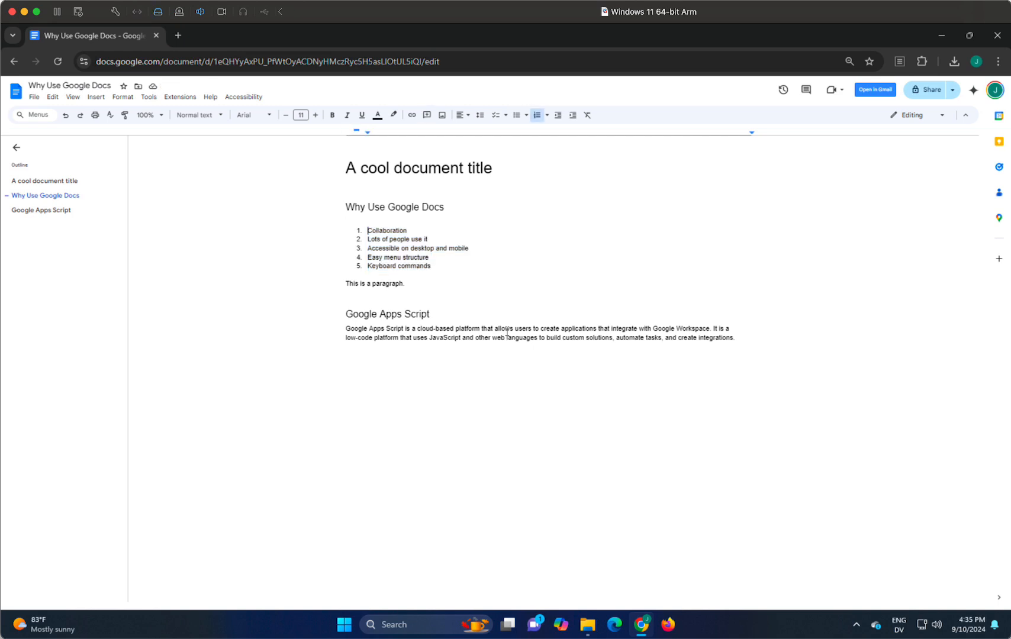
Start a new list item at the "Keyboard commands" line and enter "Google Apps Script"
{"action": "key", "text": "Down"}
{"action": "key", "text": "Down"}
{"action": "key", "text": "Down"}
{"action": "key", "text": "Up"}
{"action": "key", "text": "Return"}
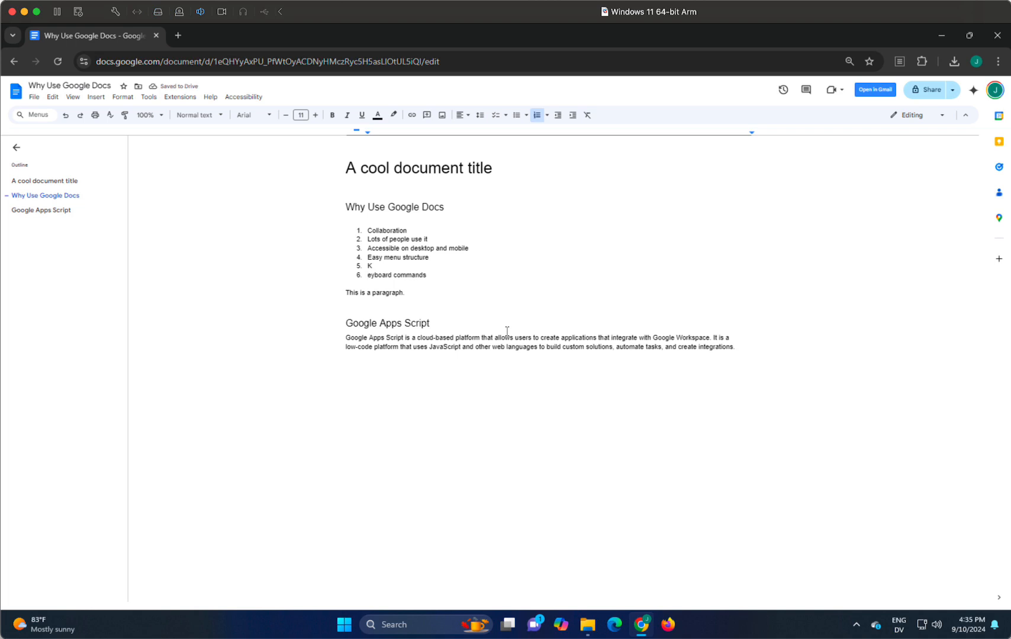
{"action": "type", "text": "Google Apps Script"}
Convert the whole numbered list under Why Use Google Docs to a bulleted list
{"action": "key", "text": "ctrl+shift+Up"}
{"action": "key", "text": "ctrl+shift+Up"}
{"action": "key", "text": "ctrl+shift+Up"}
{"action": "key", "text": "ctrl+shift+Up"}
{"action": "key", "text": "ctrl+shift+Up"}
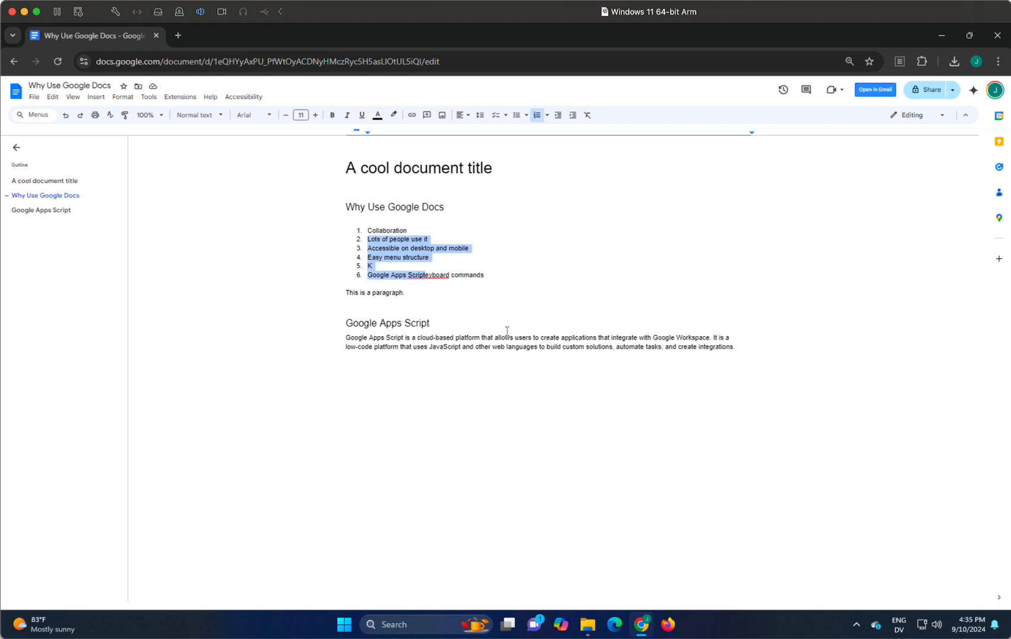
{"action": "key", "text": "ctrl+shift+Up"}
{"action": "key", "text": "ctrl+shift+8"}
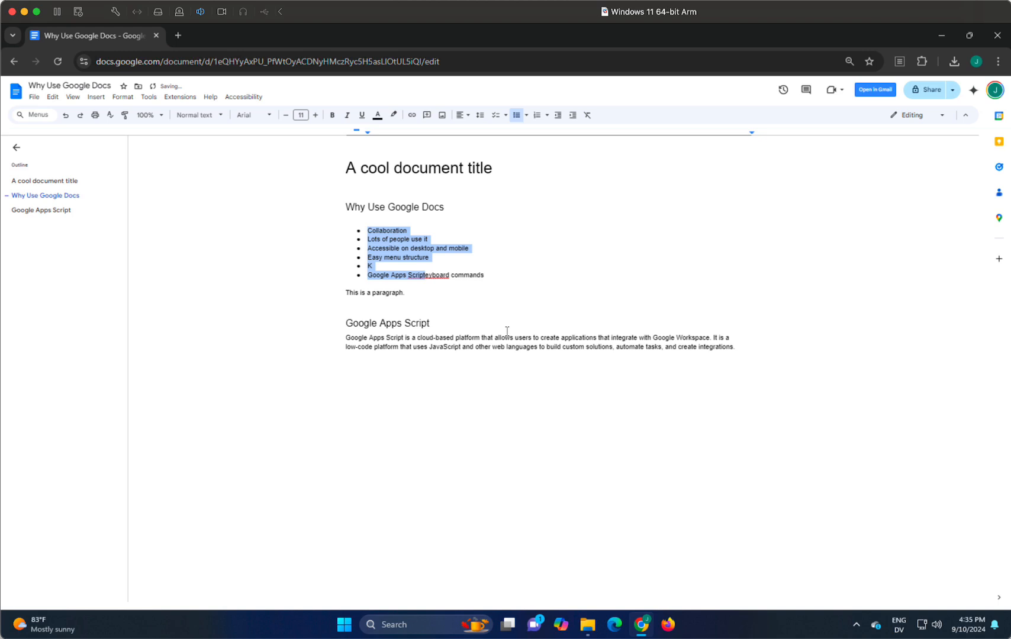
{"action": "key", "text": "Up"}
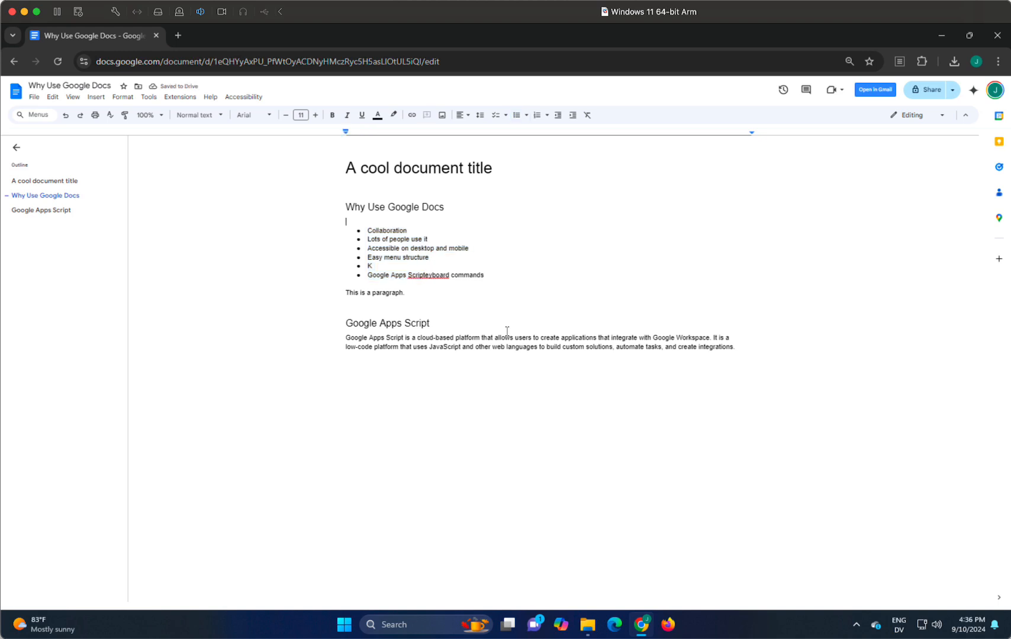
Correct the last two list items to read "Keyboard commands" and "Google Apps Script"
{"action": "key", "text": "Down"}
{"action": "key", "text": "Down"}
{"action": "key", "text": "Down"}
{"action": "key", "text": "Down"}
{"action": "key", "text": "Down"}
{"action": "key", "text": "Down"}
{"action": "key", "text": "Up"}
{"action": "key", "text": "shift+Home"}
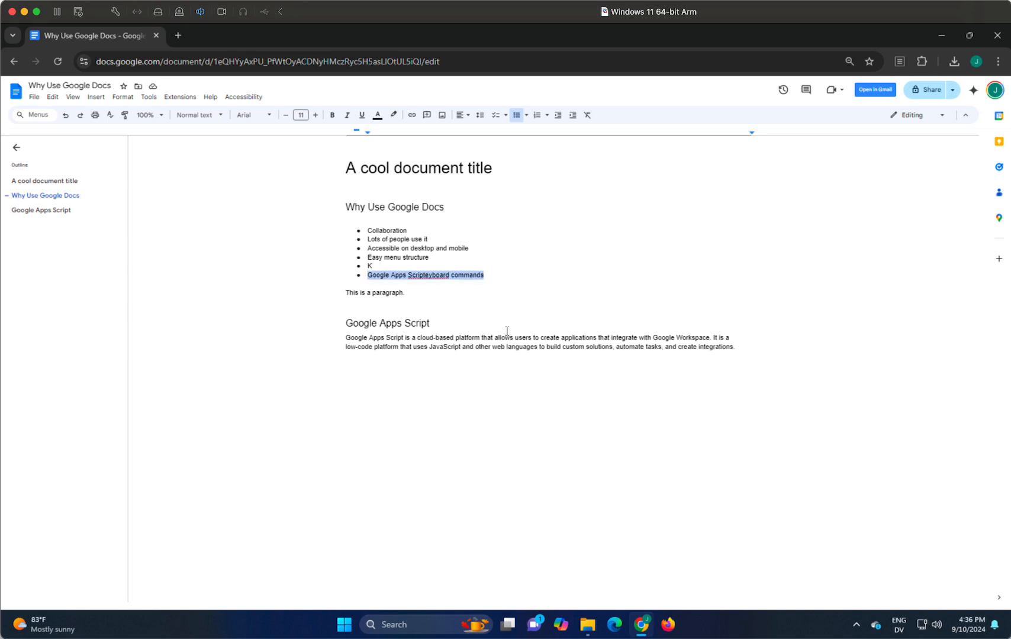
{"action": "type", "text": "Keyboard commandsn"}
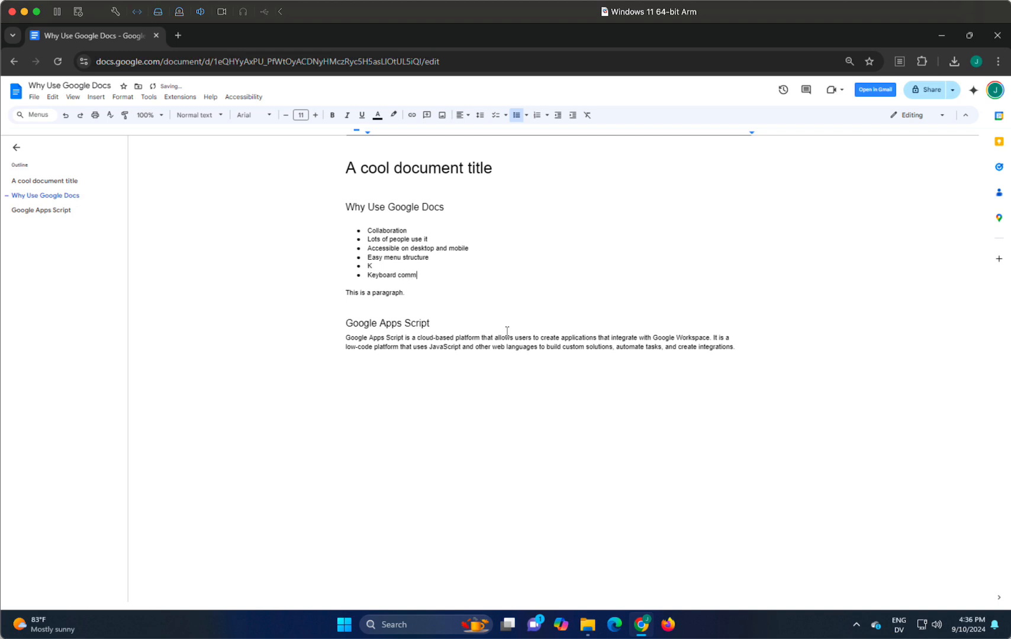
{"action": "key", "text": "ctrl+BackSpace"}
{"action": "type", "text": "commands"}
{"action": "key", "text": "BackSpace"}
{"action": "type", "text": "Google Apps Script"}
Check the wording of the last items in the bulleted list line by line
{"action": "key", "text": "Down"}
{"action": "key", "text": "Down"}
{"action": "key", "text": "Up"}
{"action": "key", "text": "Up"}
{"action": "key", "text": "Down"}
{"action": "key", "text": "shift+Right"}
{"action": "key", "text": "Up"}
{"action": "key", "text": "alt+shift+Down"}
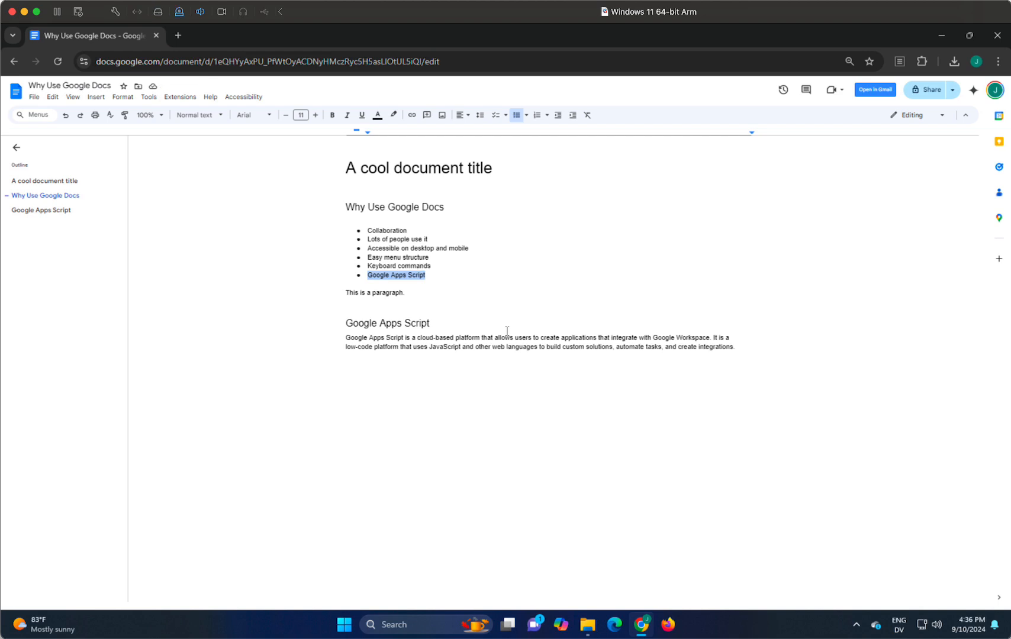
{"action": "key", "text": "Down"}
{"action": "key", "text": "Up"}
{"action": "key", "text": "Up"}
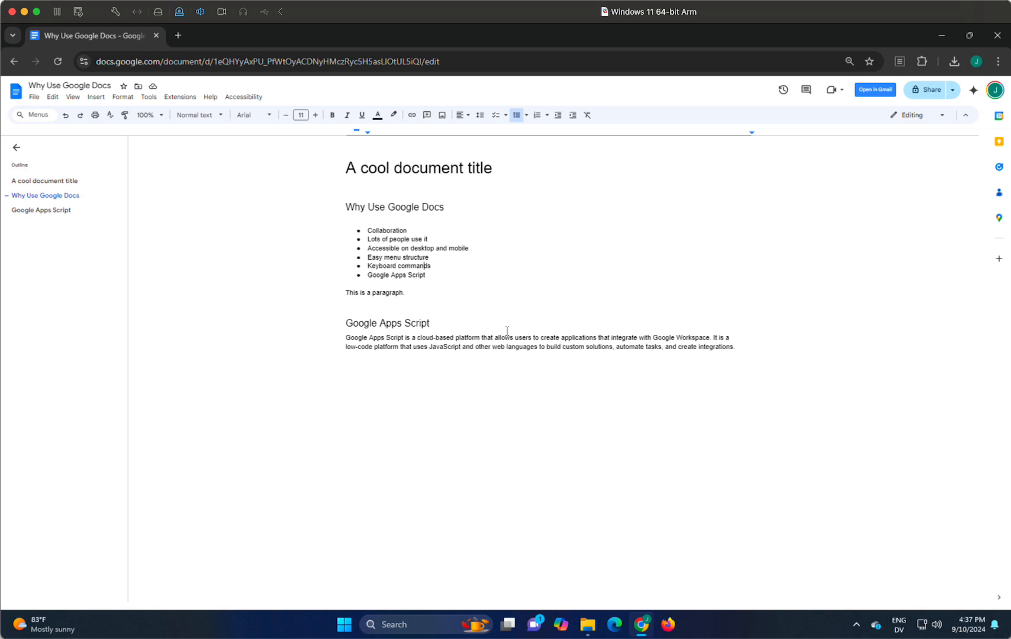